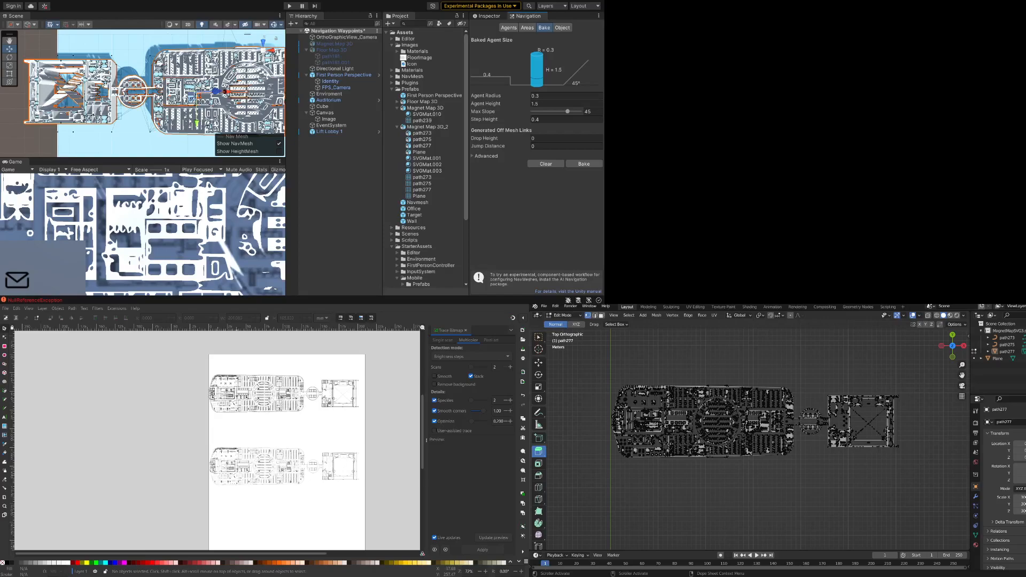
- Inspect the original floor plan image and its traced group in Inkscape, and view the extruded path277 mesh in Blender from an angle
{"action": "left_click", "coordinate": [286, 384]}
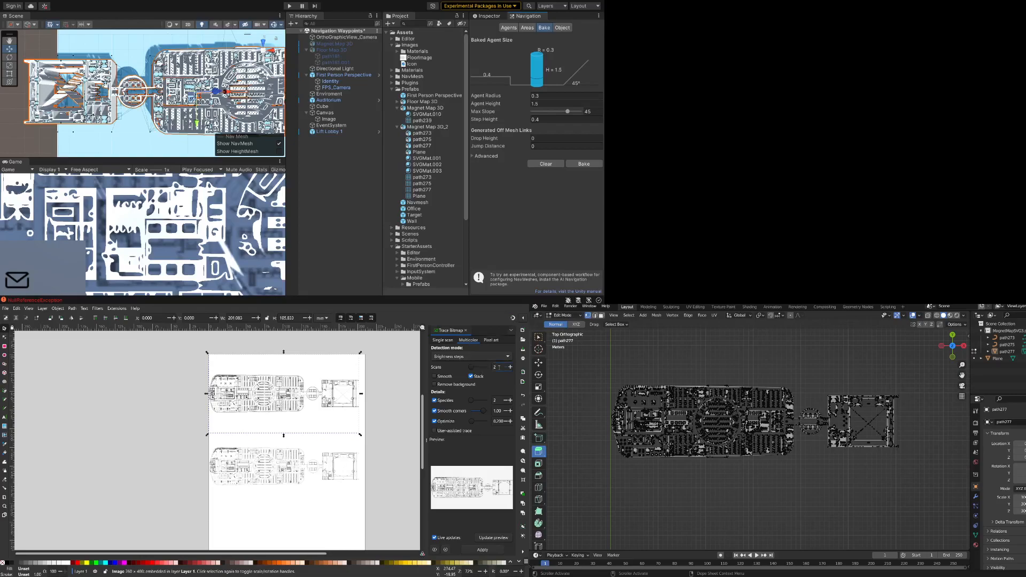
{"action": "left_click", "coordinate": [254, 467]}
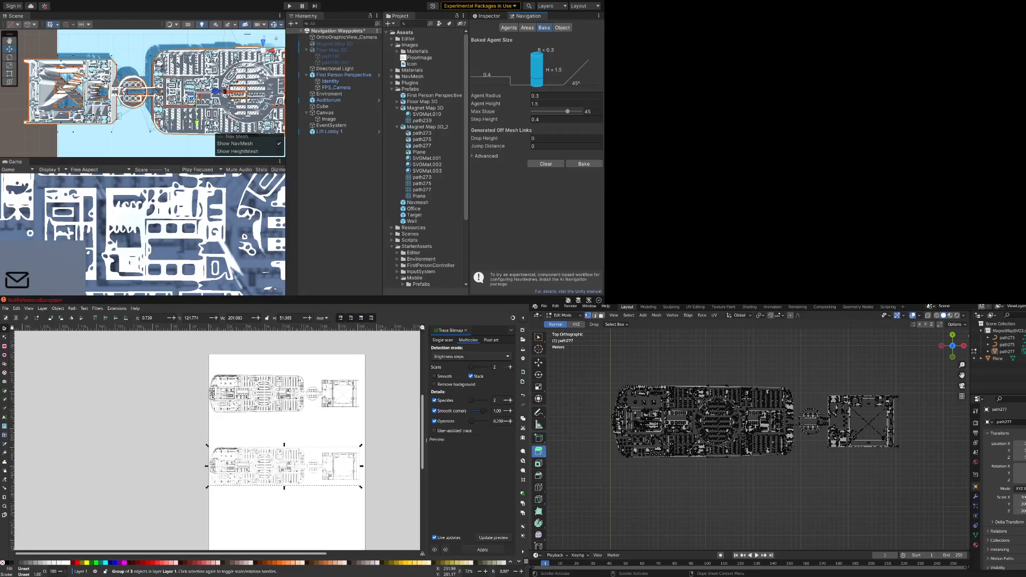
{"action": "key", "text": "alt+Tab"}
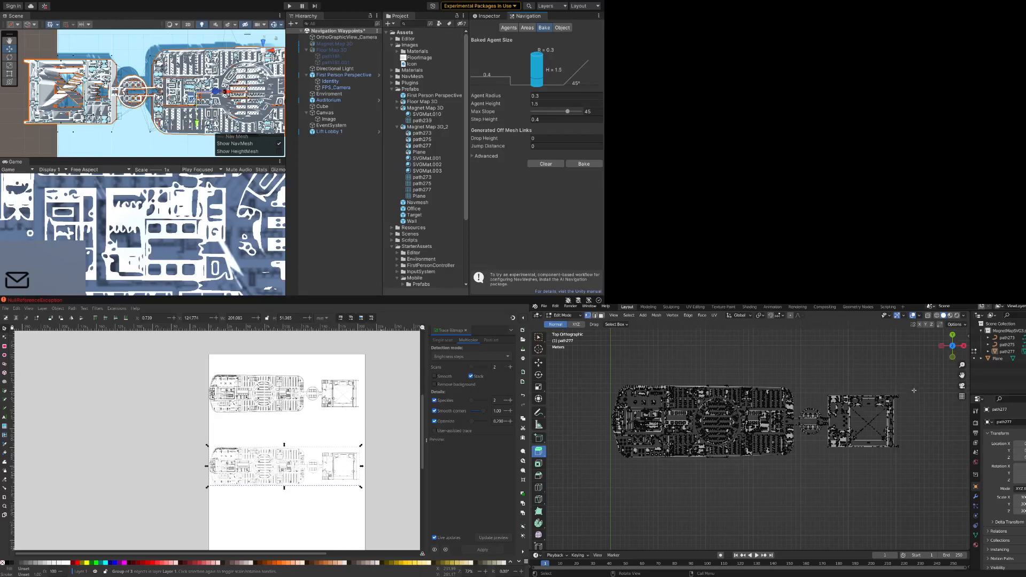
{"action": "middle_click_drag", "start_coordinate": [914, 390], "coordinate": [709, 349]}
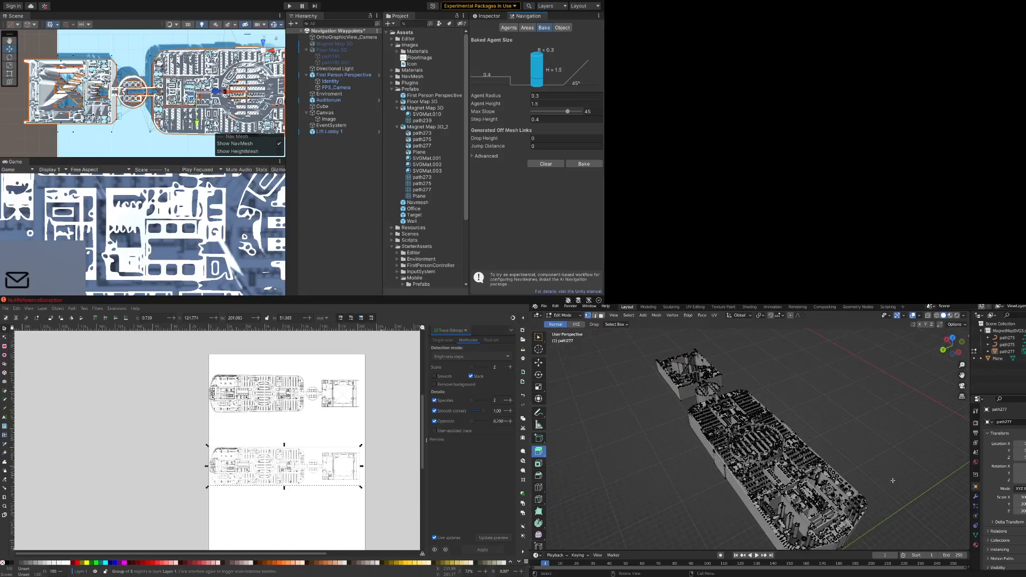
{"action": "middle_click_drag", "start_coordinate": [889, 463], "coordinate": [847, 455]}
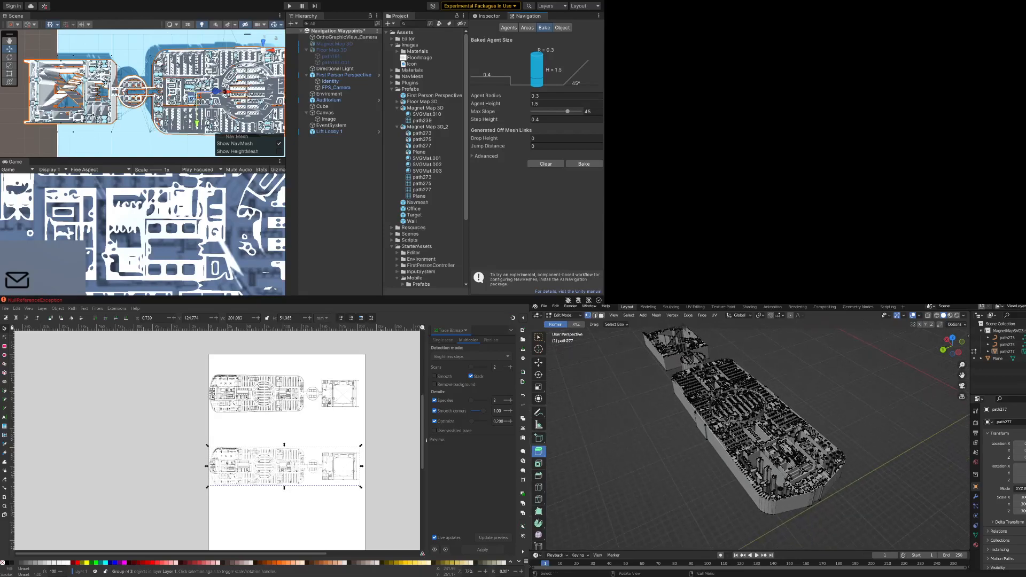
- Try to move a patch of vertices on path277's long side wall, undo the move, and return to Object Mode
{"action": "key", "text": "c"}
{"action": "key", "text": "Escape"}
{"action": "key", "text": "g"}
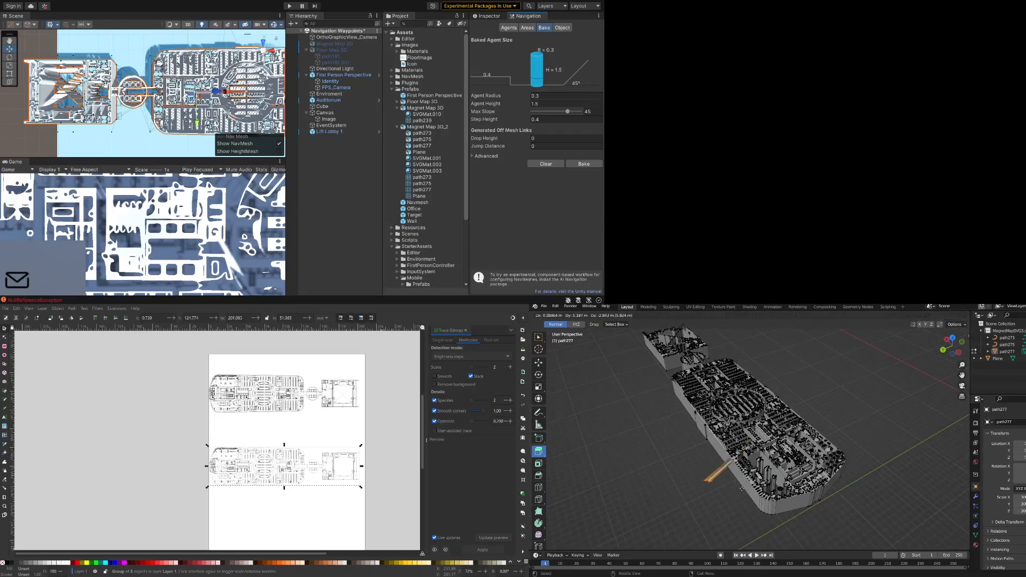
{"action": "left_click_drag", "start_coordinate": [740, 490], "coordinate": [738, 489]}
{"action": "key", "text": "ctrl+z"}
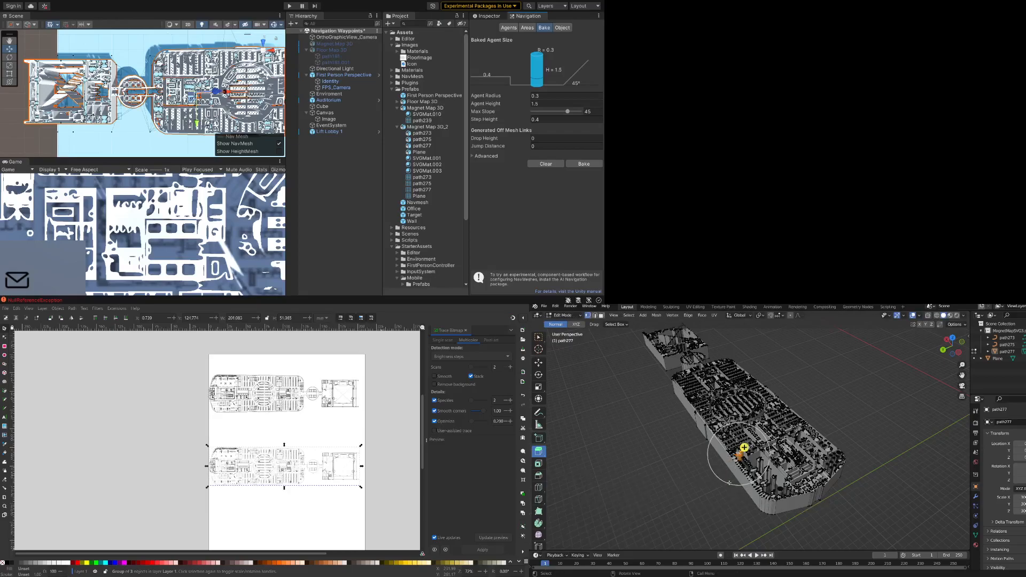
{"action": "key", "text": "Tab"}
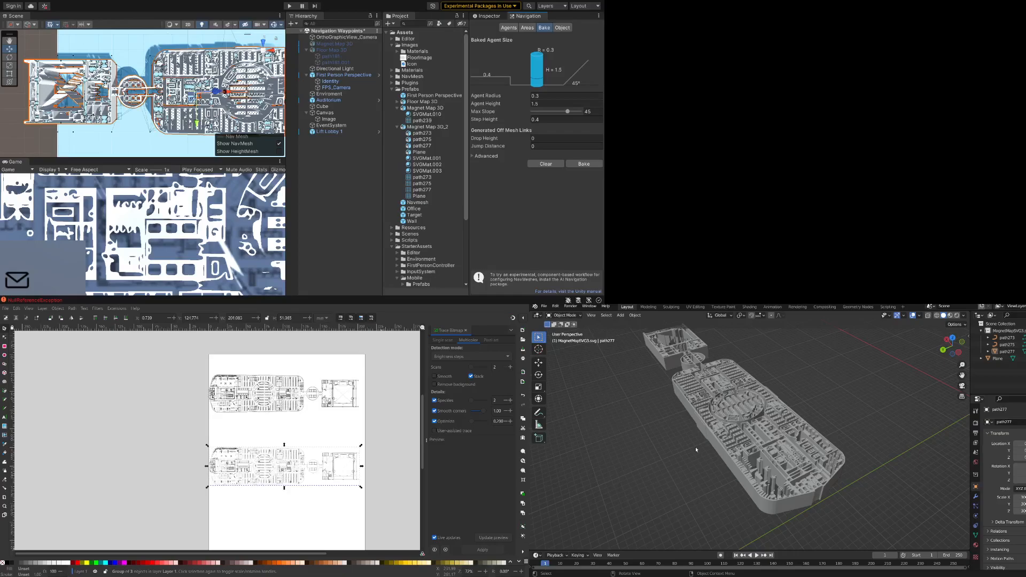
- Try to delete the circle-selected vertices of path277 inside the square hall, undo the deletion, and switch back to the box selection tool
{"action": "middle_click_drag", "start_coordinate": [696, 449], "coordinate": [765, 480]}
{"action": "scroll", "coordinate": [767, 465], "scroll_direction": "up", "scroll_amount": 5}
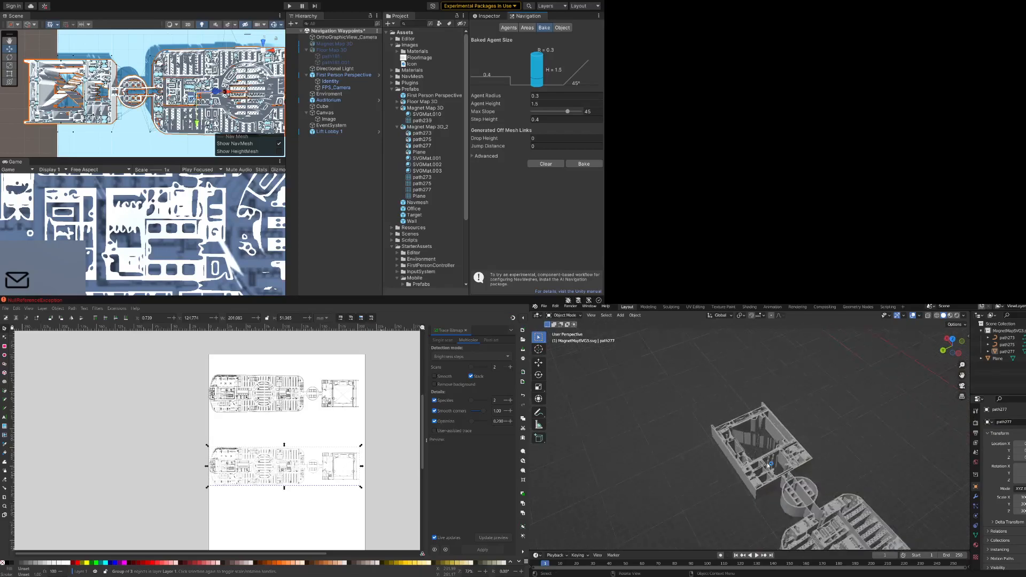
{"action": "scroll", "coordinate": [767, 462], "scroll_direction": "up", "scroll_amount": 5}
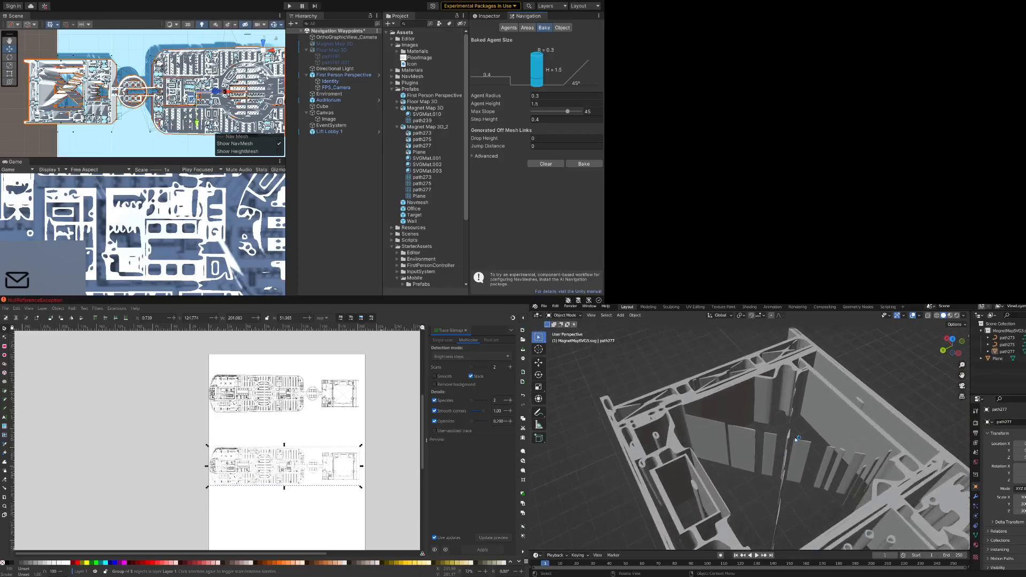
{"action": "left_click", "coordinate": [787, 437]}
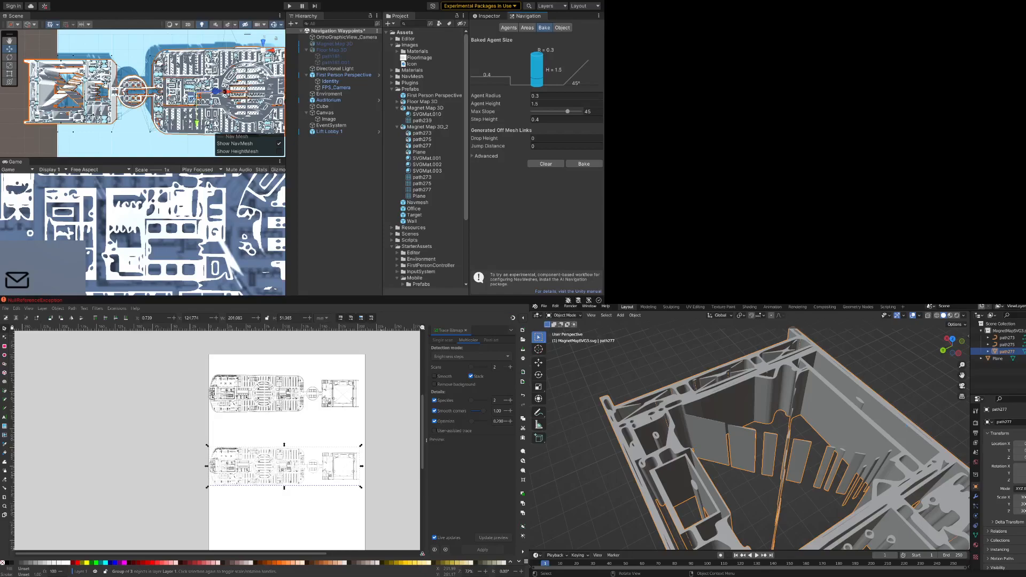
{"action": "key", "text": "Tab"}
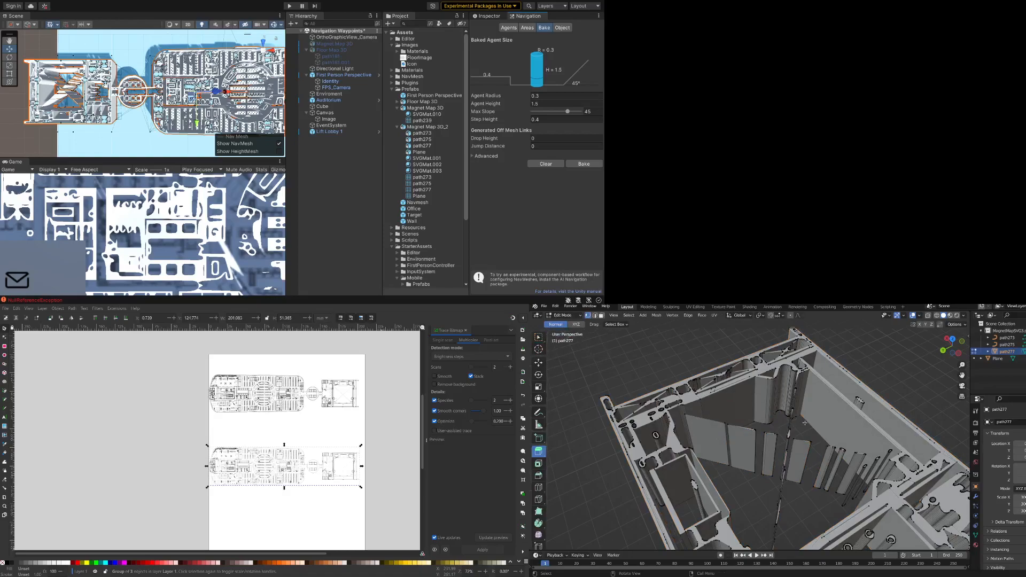
{"action": "left_click_drag", "start_coordinate": [805, 423], "coordinate": [720, 487]}
{"action": "key", "text": "x"}
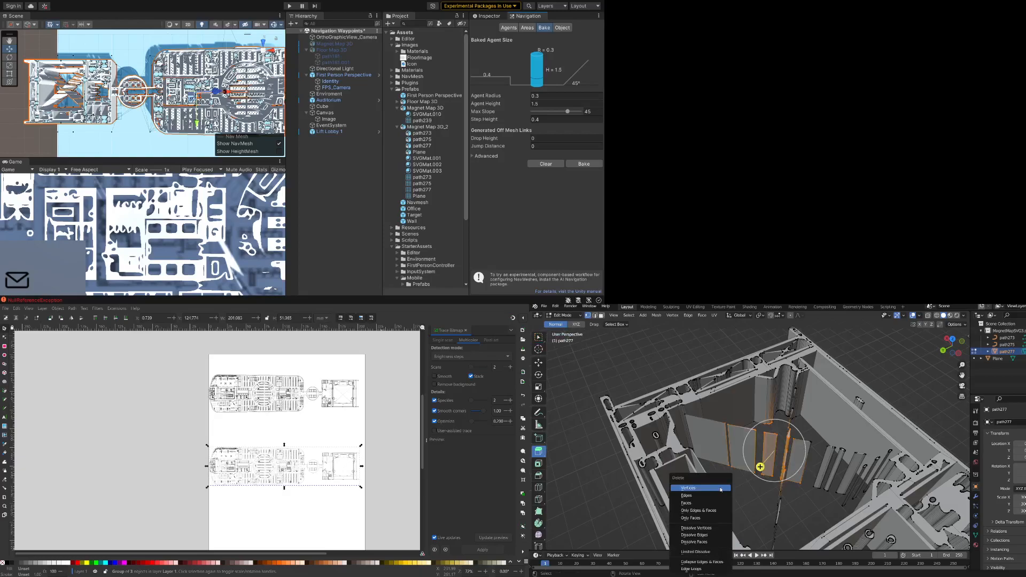
{"action": "left_click", "coordinate": [721, 487]}
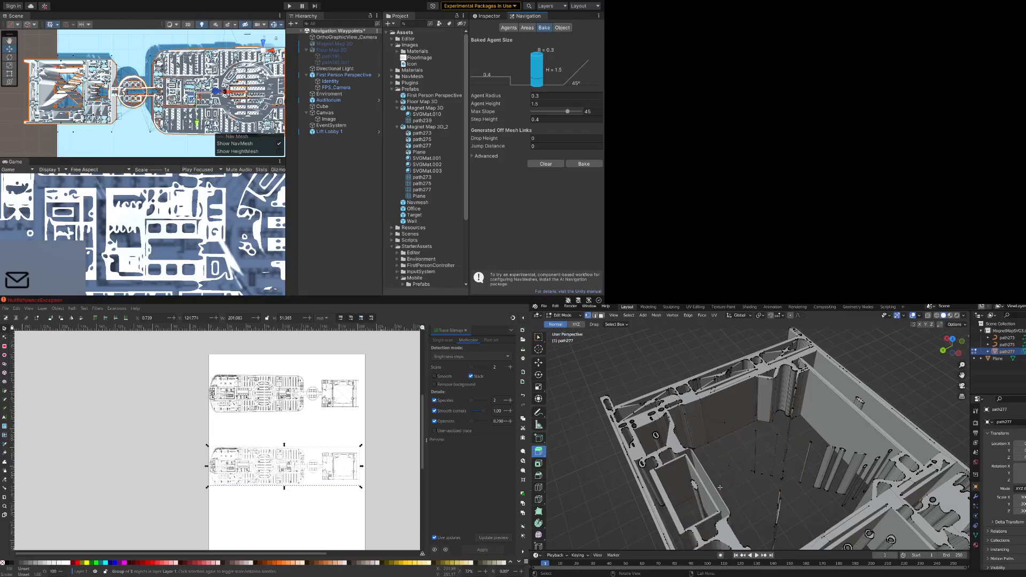
{"action": "key", "text": "ctrl+z"}
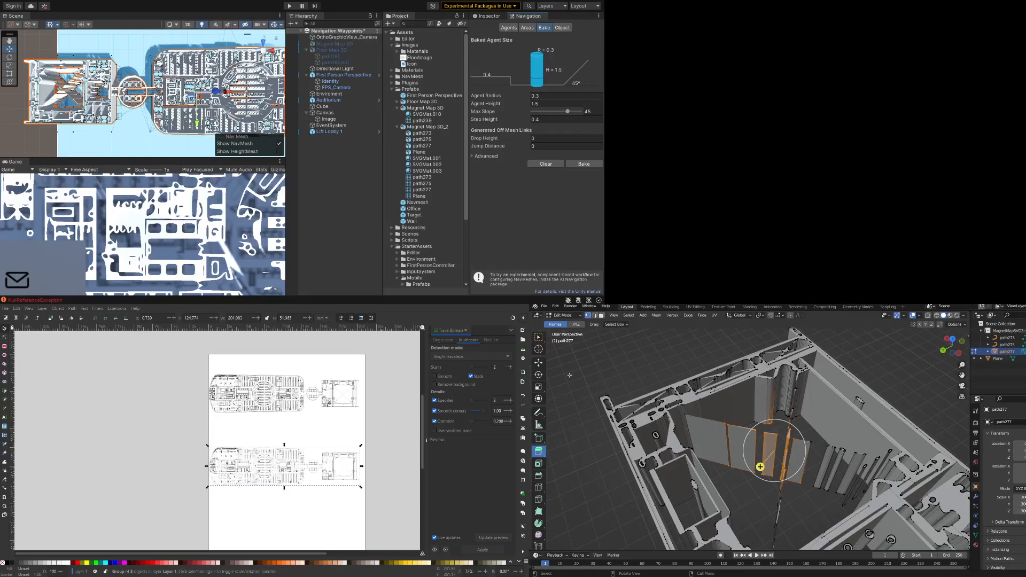
{"action": "left_click", "coordinate": [539, 337]}
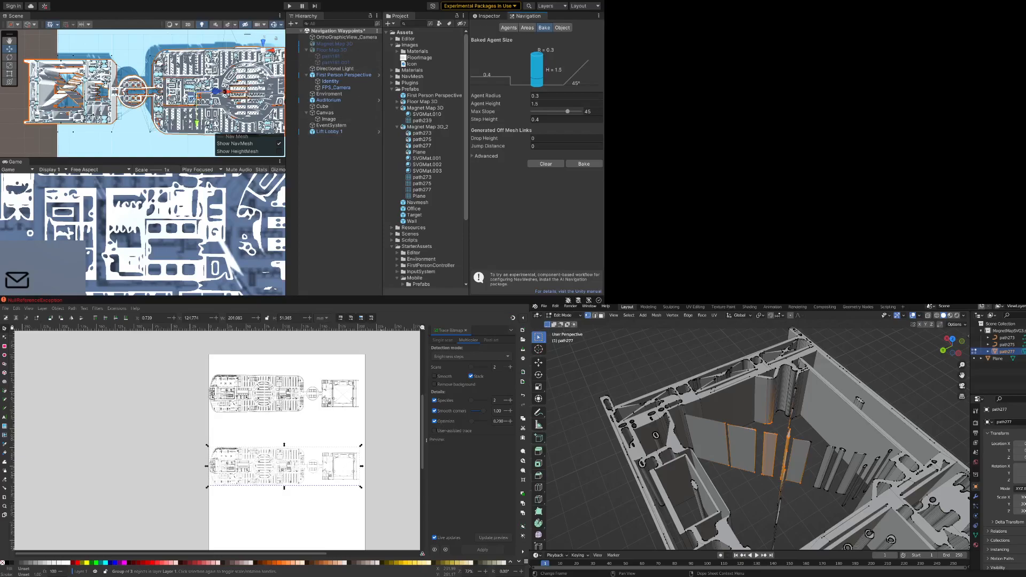
- In Unity, set the First Person Perspective object's X and Y position to 0
{"action": "left_click", "coordinate": [322, 75]}
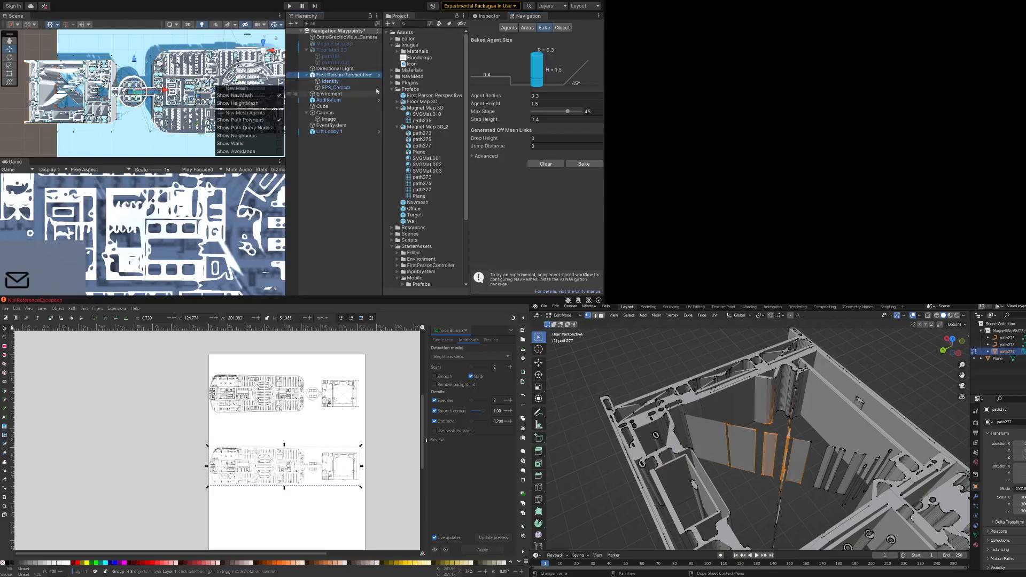
{"action": "left_click", "coordinate": [491, 19]}
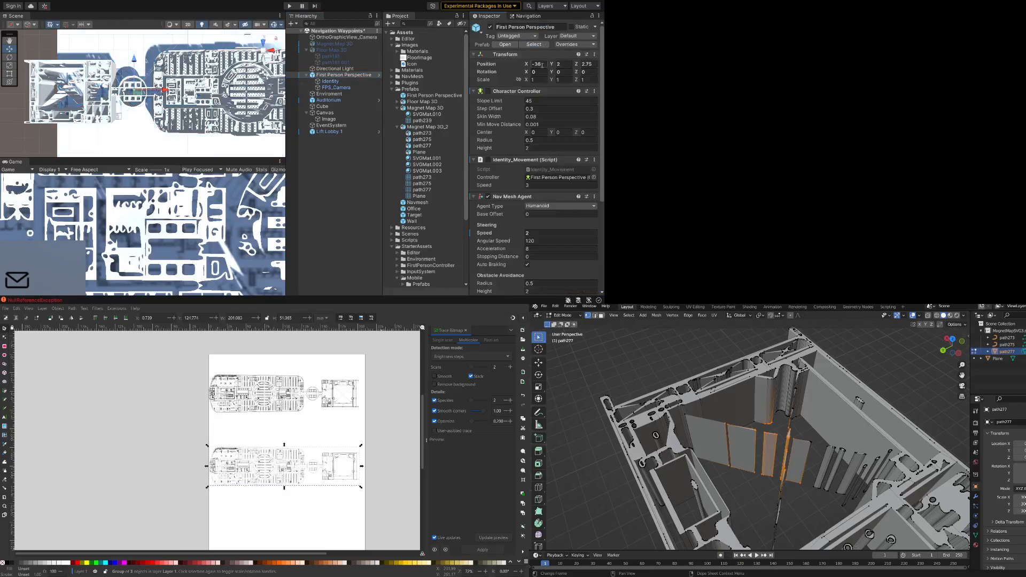
{"action": "key", "text": "BackSpace"}
{"action": "key", "text": "BackSpace"}
{"action": "key", "text": "BackSpace"}
{"action": "left_click", "coordinate": [561, 64]}
{"action": "key", "text": "BackSpace"}
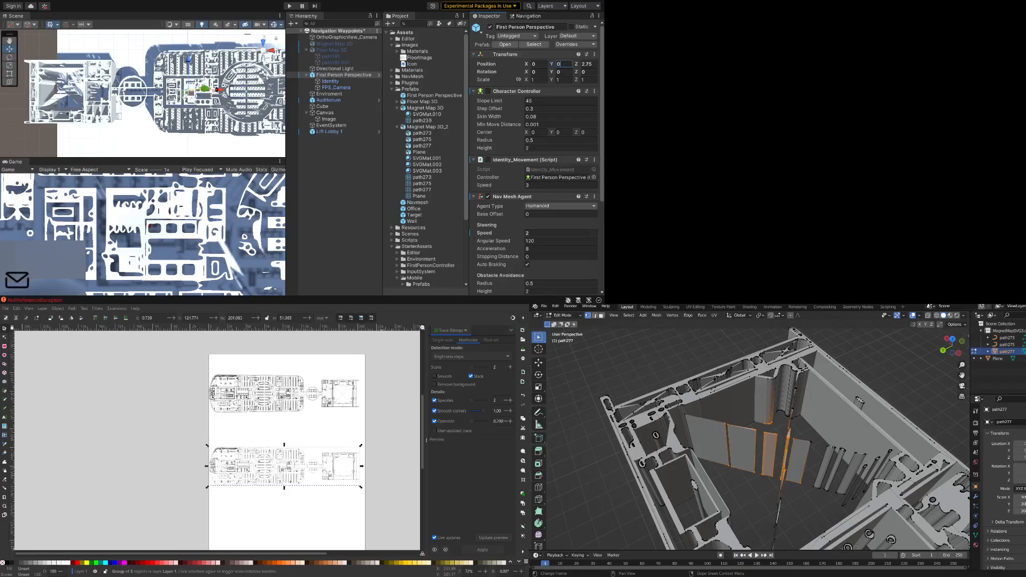
- Move the First Person Perspective object just beyond the round lift lobby, at about X -35, Y 4, Z 16
{"action": "scroll", "coordinate": [220, 97], "scroll_direction": "up", "scroll_amount": 10}
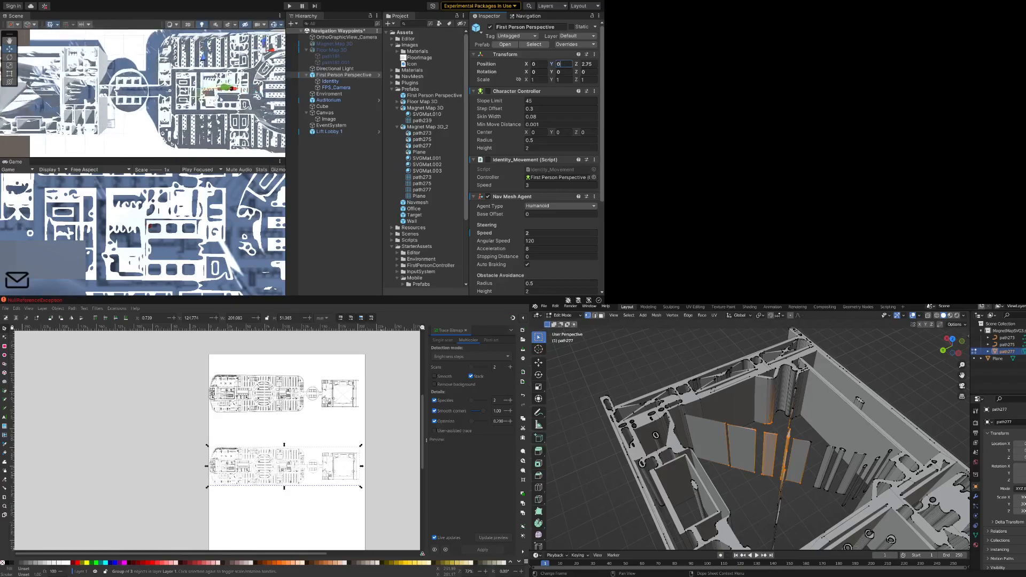
{"action": "scroll", "coordinate": [220, 99], "scroll_direction": "up", "scroll_amount": 3}
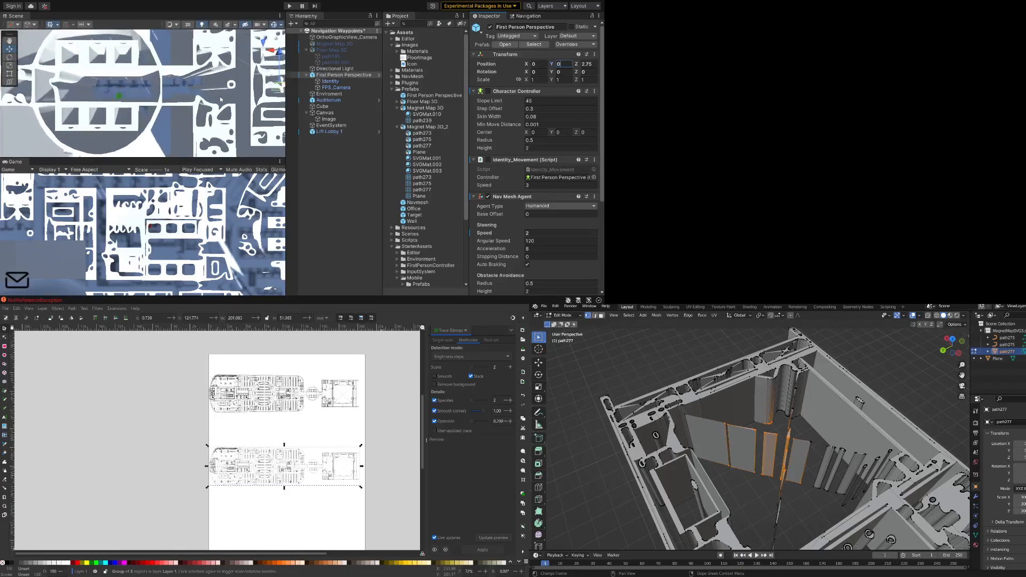
{"action": "middle_click_drag", "start_coordinate": [240, 85], "coordinate": [121, 104]}
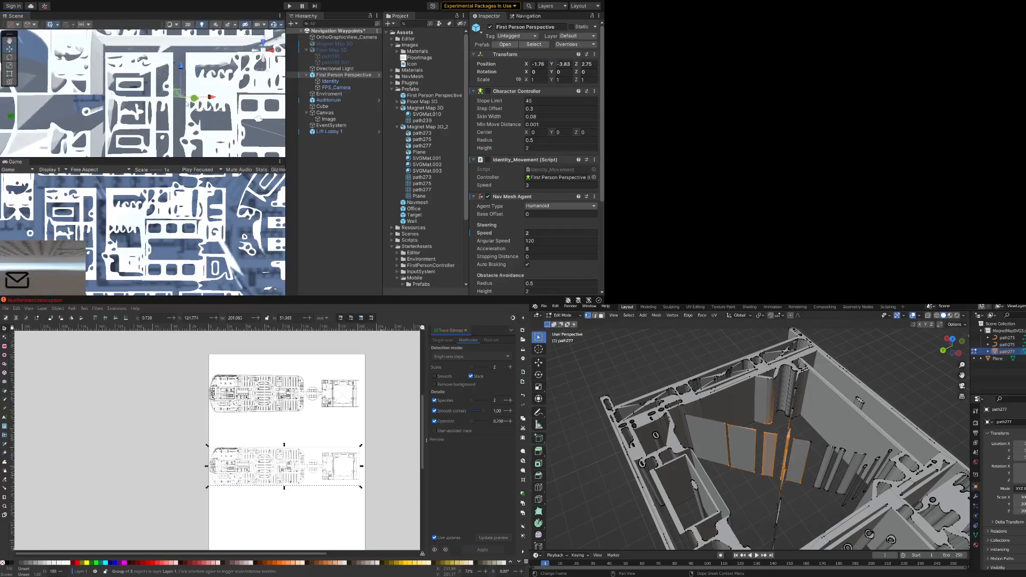
{"action": "left_click", "coordinate": [135, 107]}
{"action": "left_click", "coordinate": [216, 114]}
{"action": "left_click_drag", "start_coordinate": [218, 97], "coordinate": [4, 113]}
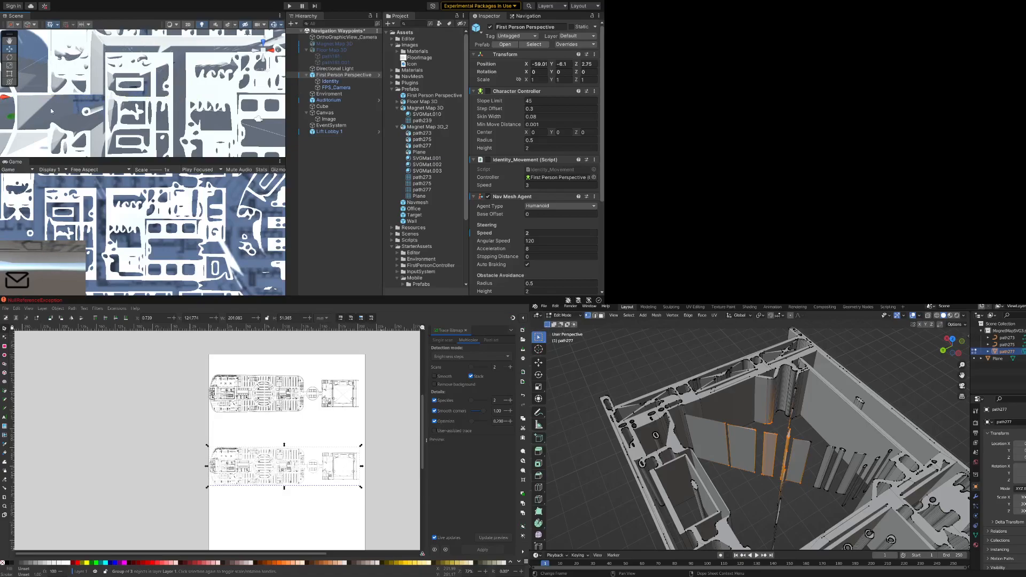
{"action": "key", "text": "f"}
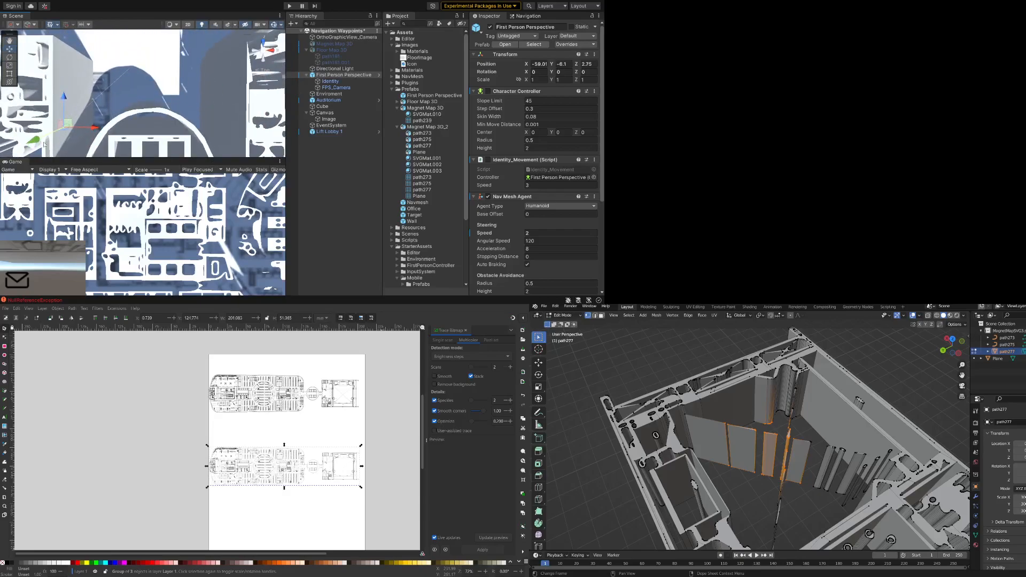
{"action": "left_click_drag", "start_coordinate": [42, 143], "coordinate": [1, 166]}
{"action": "left_click_drag", "start_coordinate": [52, 143], "coordinate": [154, 68]}
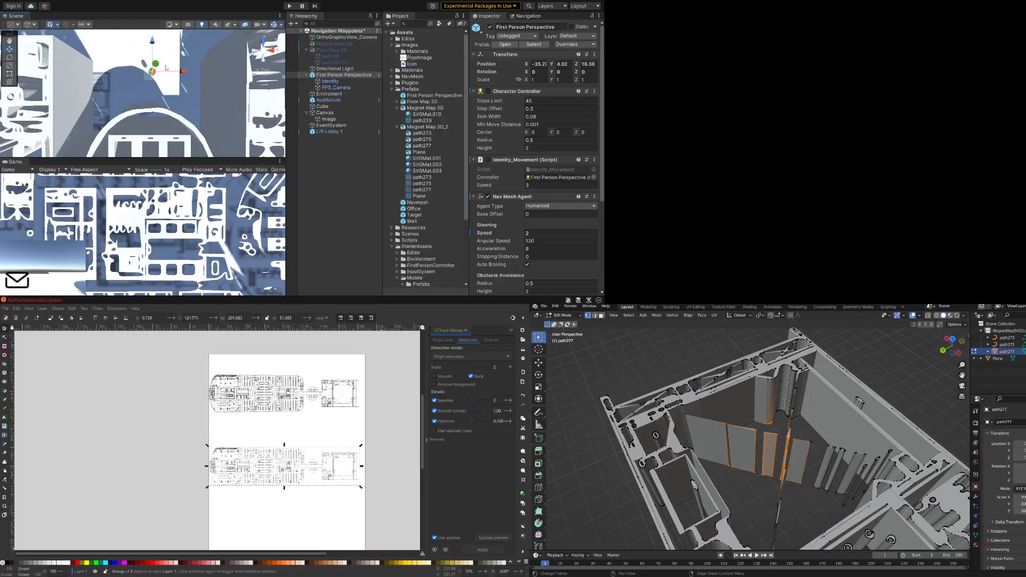
- Check the Nav Mesh script's target transform, locate the Auditorium sphere in the scene, and reselect the First Person Perspective object
{"action": "scroll", "coordinate": [559, 265], "scroll_direction": "down", "scroll_amount": 5}
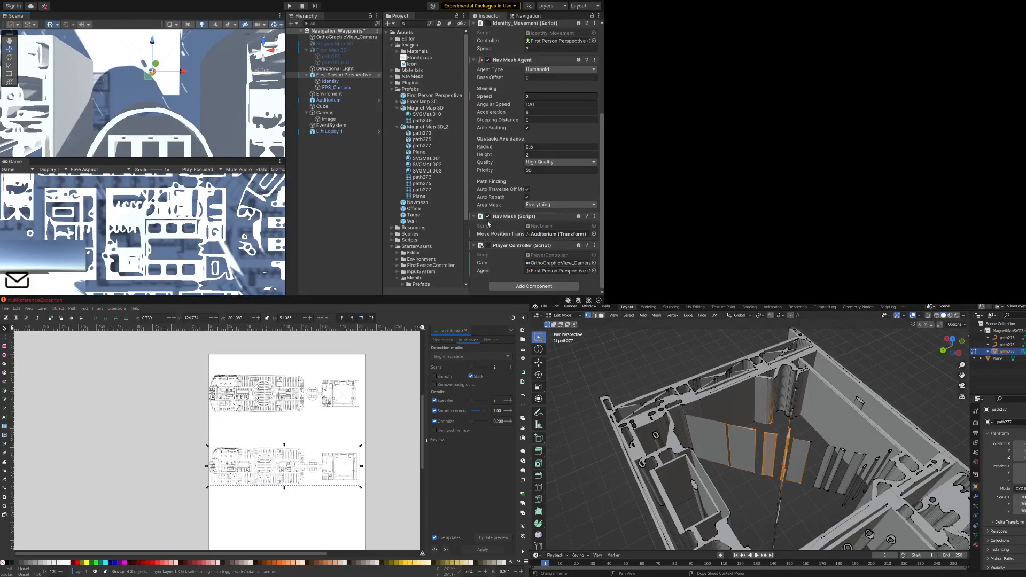
{"action": "left_click", "coordinate": [541, 235]}
{"action": "double_click", "coordinate": [329, 100]}
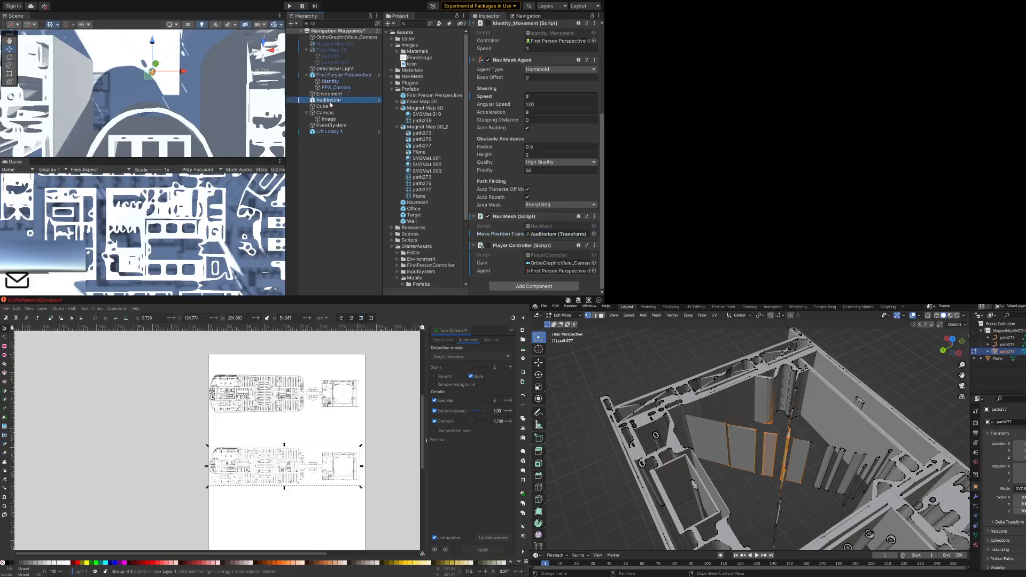
{"action": "scroll", "coordinate": [180, 123], "scroll_direction": "down", "scroll_amount": 6}
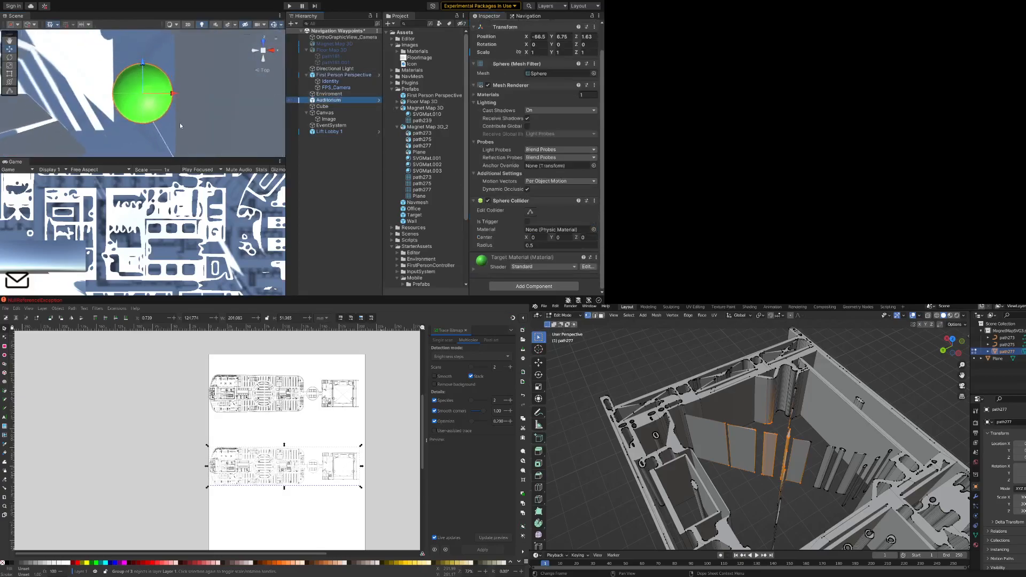
{"action": "scroll", "coordinate": [180, 124], "scroll_direction": "up", "scroll_amount": 4}
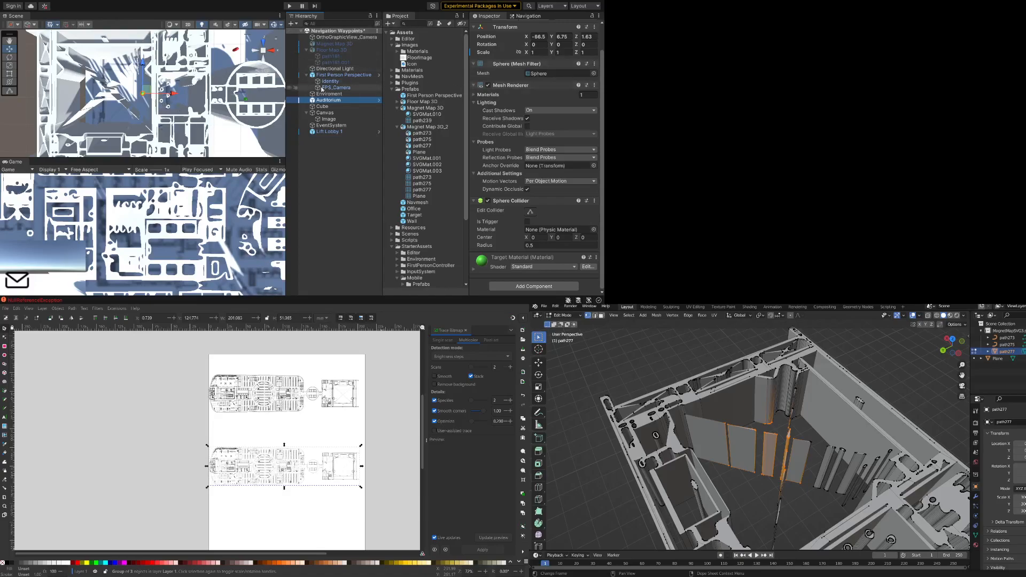
{"action": "left_click", "coordinate": [235, 51]}
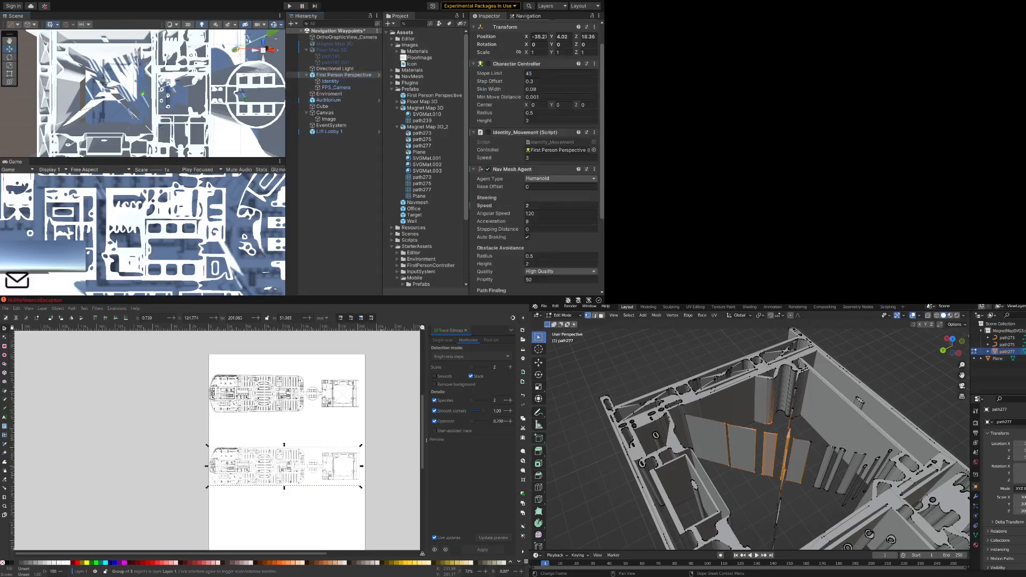
- Run the scene, examine the baked NavMesh coverage from the round lobby across the main hall, and stop play mode
{"action": "left_click", "coordinate": [289, 6]}
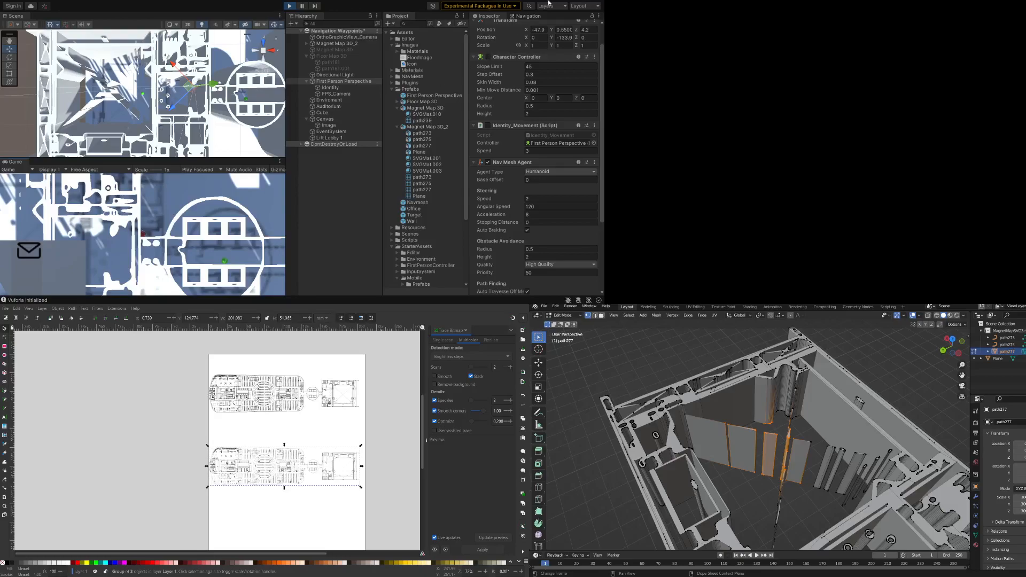
{"action": "left_click", "coordinate": [535, 17]}
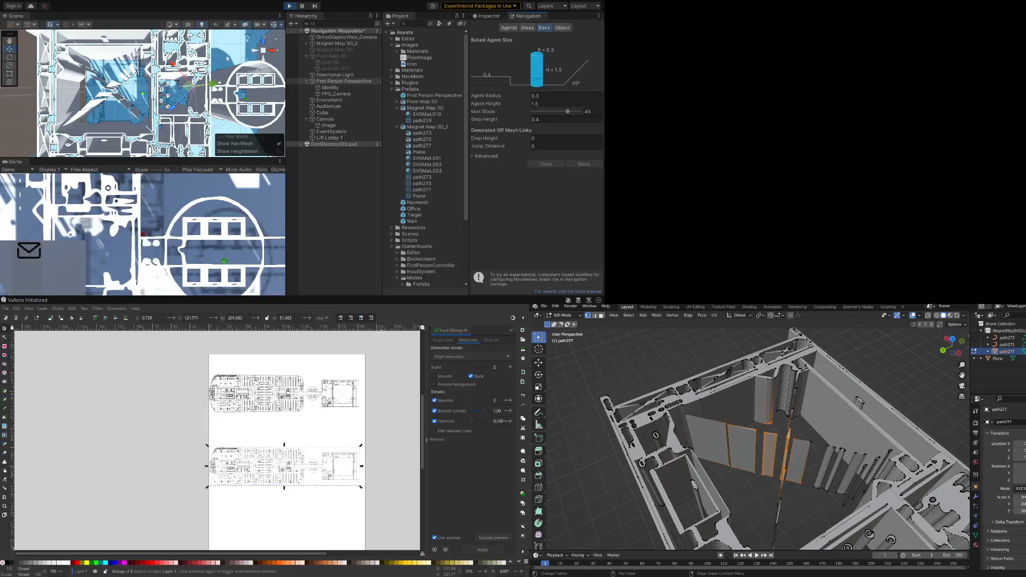
{"action": "middle_click_drag", "start_coordinate": [270, 73], "coordinate": [128, 65]}
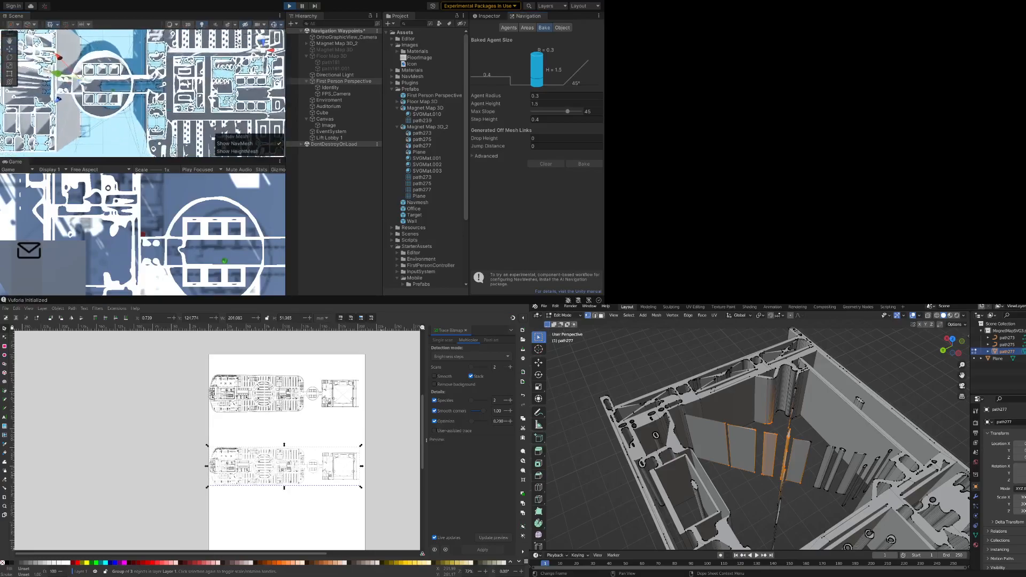
{"action": "middle_click_drag", "start_coordinate": [255, 95], "coordinate": [112, 100]}
{"action": "mouse_move", "coordinate": [229, 95]}
{"action": "middle_mouse_down"}
{"action": "mouse_move", "coordinate": [128, 102]}
{"action": "mouse_move", "coordinate": [127, 73]}
{"action": "middle_mouse_up"}
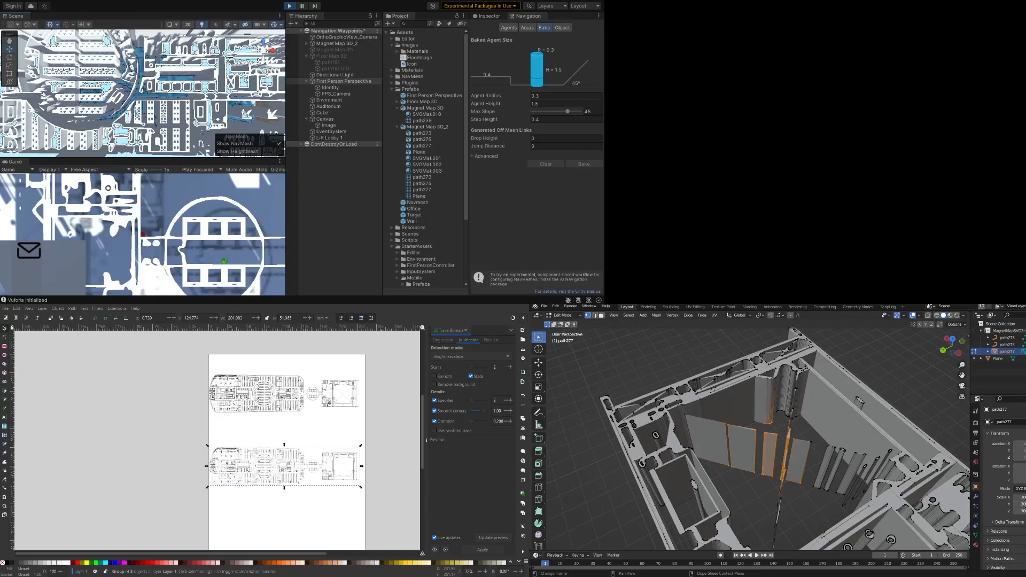
{"action": "key", "text": "ctrl+p"}
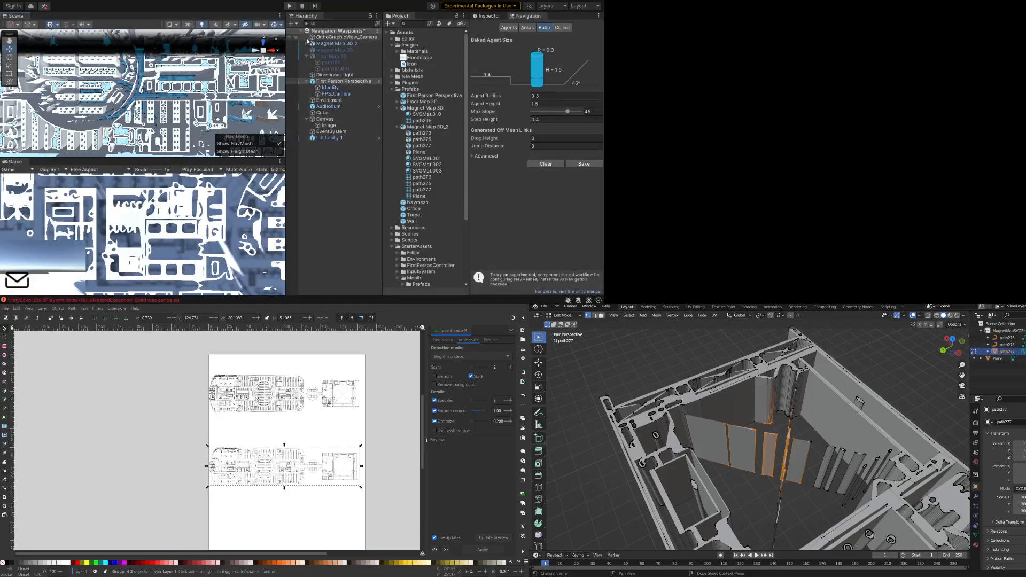
- Examine the baked NavMesh across the whole Magnet Map 3D_2 floor plan and up close around the round hall
{"action": "scroll", "coordinate": [185, 85], "scroll_direction": "down", "scroll_amount": 10}
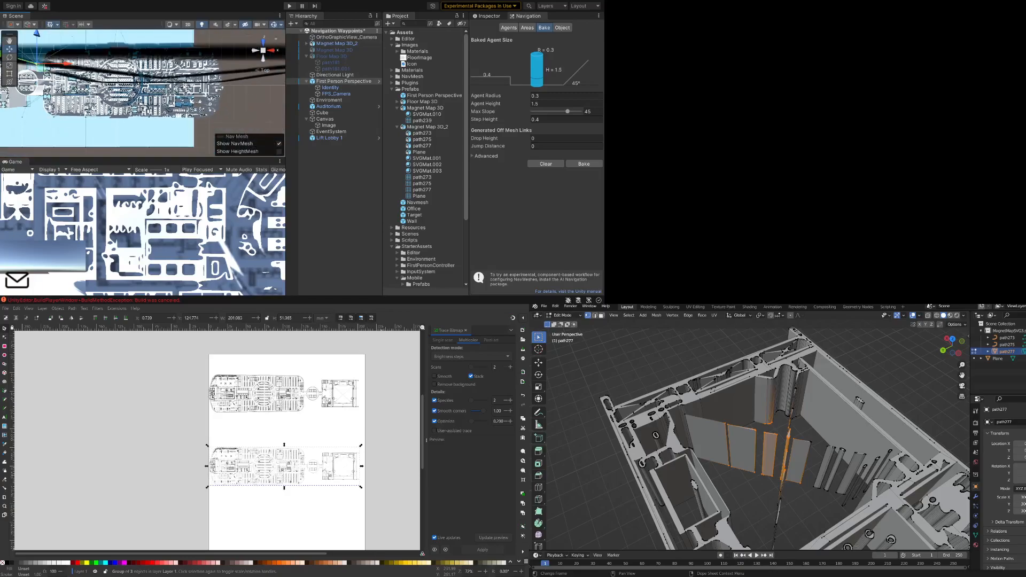
{"action": "scroll", "coordinate": [129, 88], "scroll_direction": "down", "scroll_amount": 3}
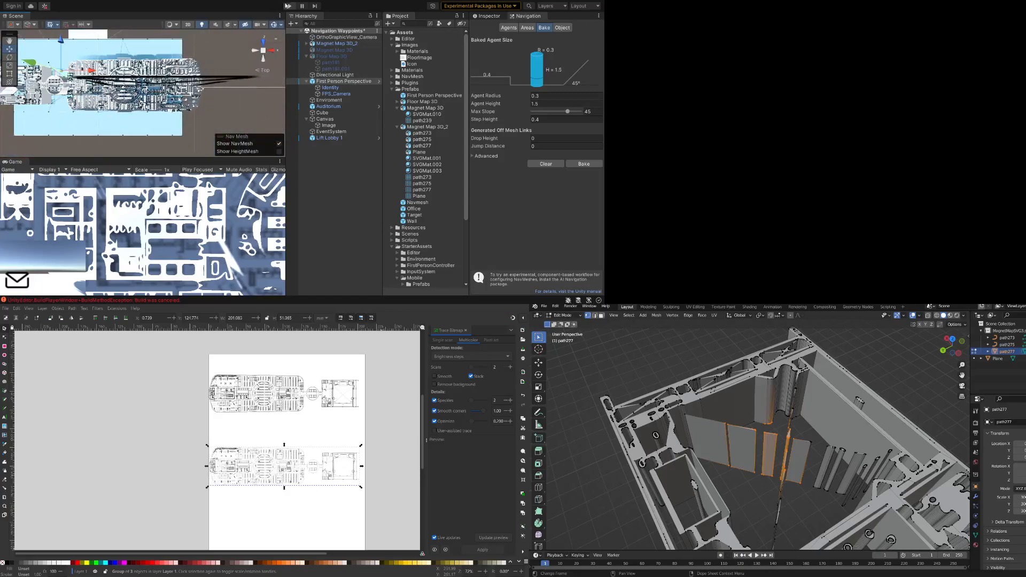
{"action": "scroll", "coordinate": [236, 57], "scroll_direction": "up", "scroll_amount": 6}
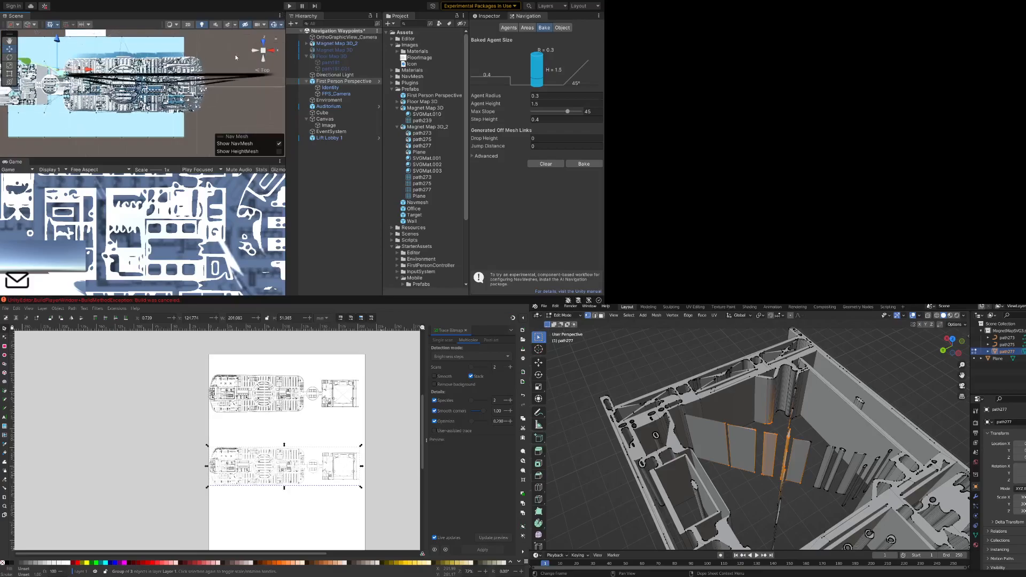
{"action": "scroll", "coordinate": [237, 58], "scroll_direction": "up", "scroll_amount": 5}
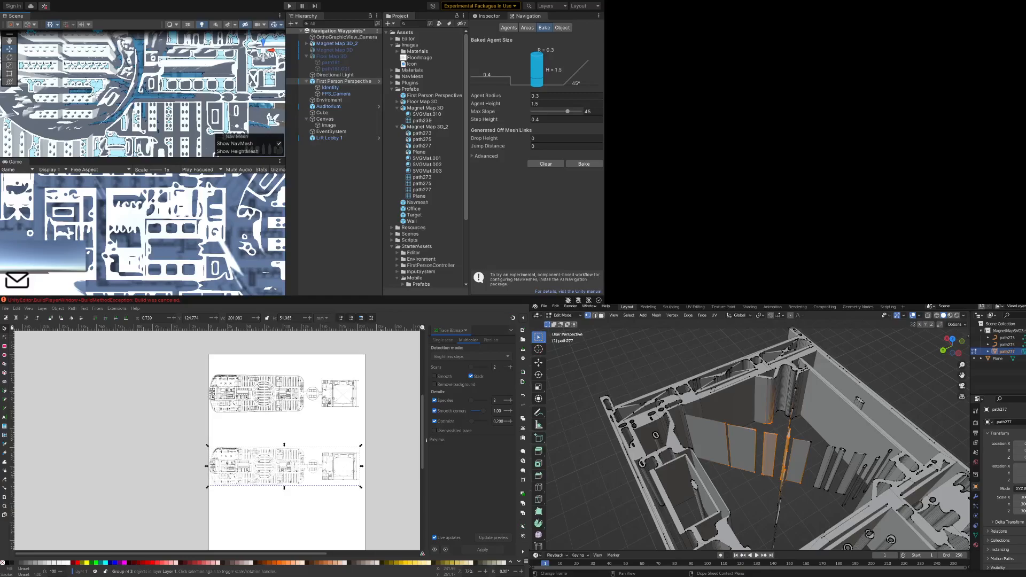
{"action": "middle_click_drag", "start_coordinate": [125, 85], "coordinate": [206, 115]}
{"action": "scroll", "coordinate": [155, 94], "scroll_direction": "down", "scroll_amount": 12}
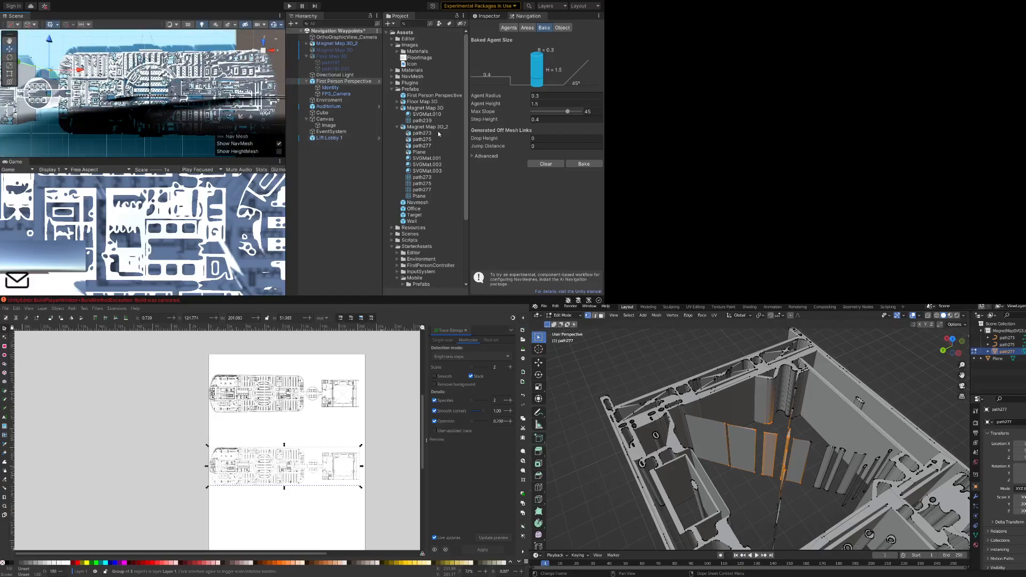
{"action": "scroll", "coordinate": [395, 169], "scroll_direction": "down", "scroll_amount": 3}
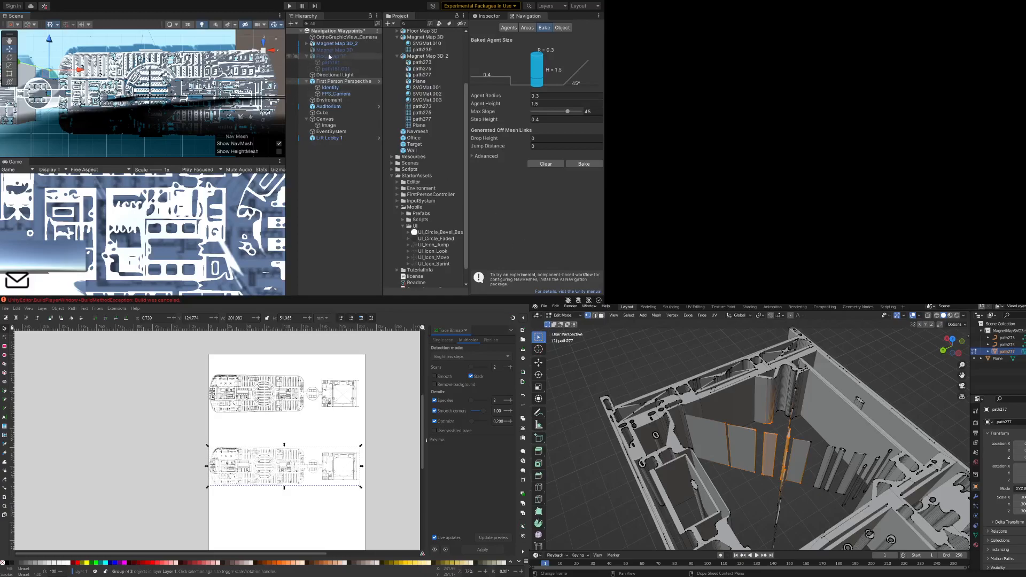
- Inspect the OrthoGraphicView_Camera's camera settings and its Waypoints and Minimap Camera Follower scripts, and run the scene
{"action": "left_click", "coordinate": [346, 37]}
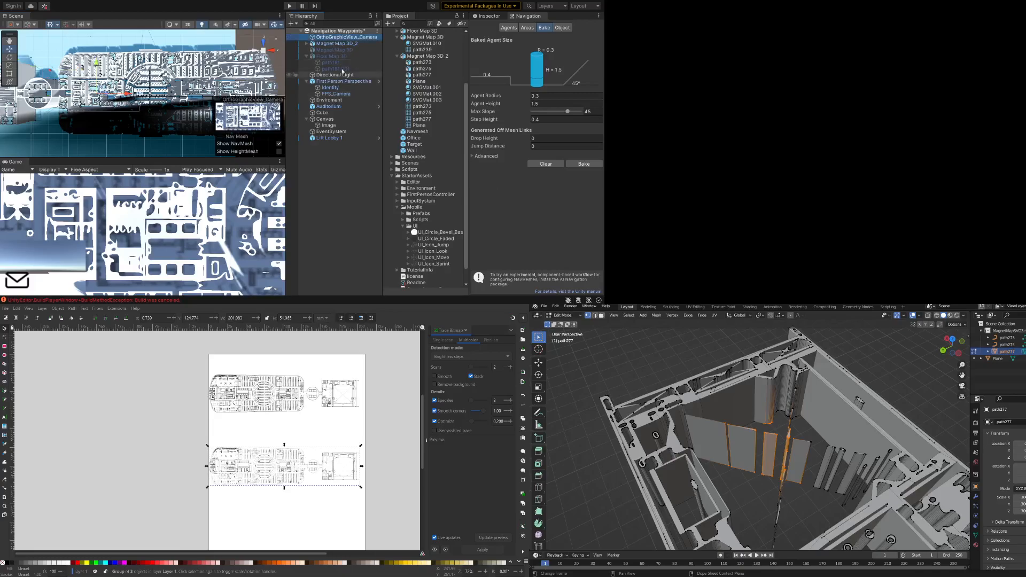
{"action": "left_click", "coordinate": [475, 18]}
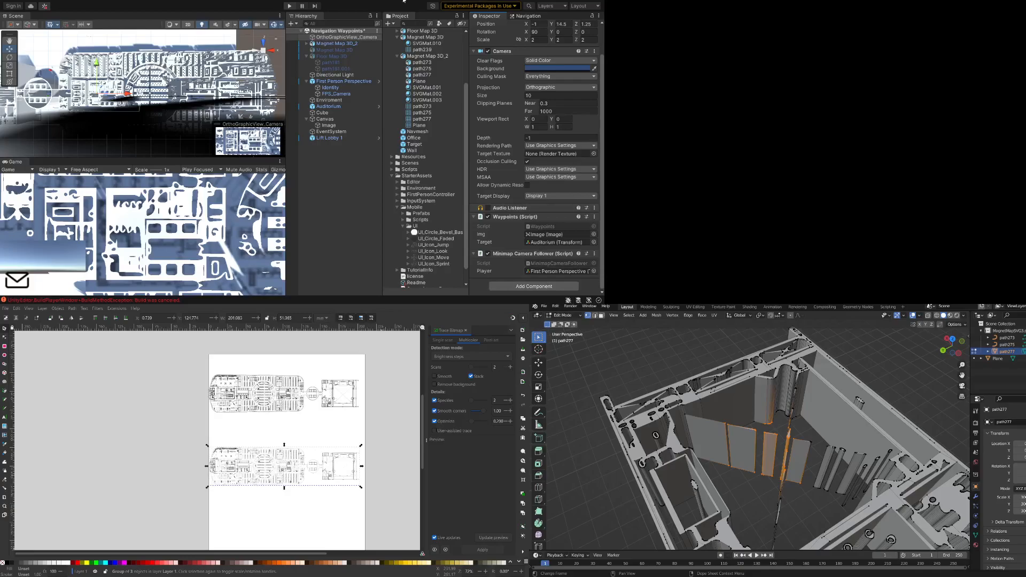
{"action": "left_click", "coordinate": [294, 6]}
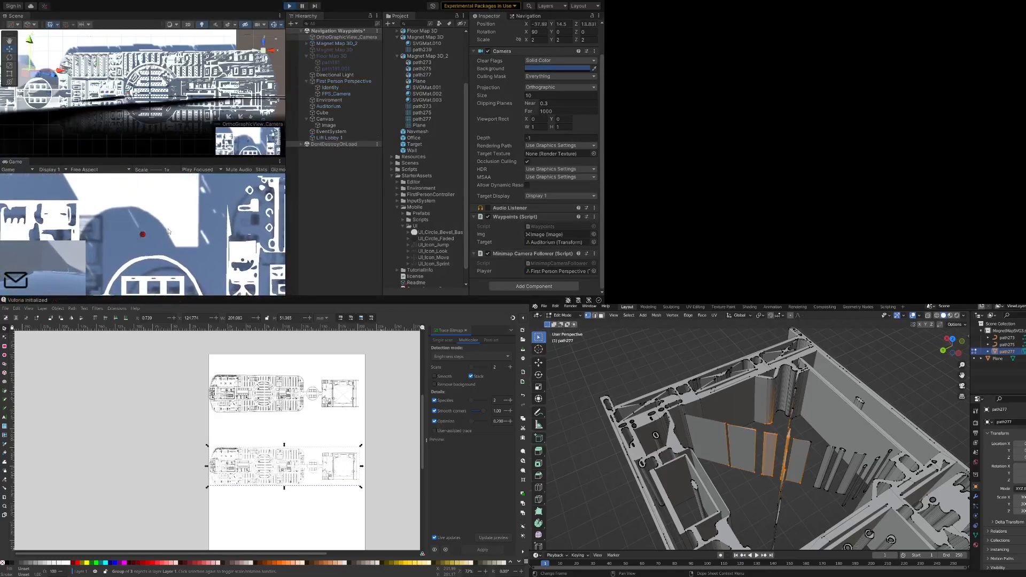
- During play, switch First Person Perspective from the Nav Mesh script to Player Controller, test sending the agent to a chosen map point, and stop play
{"action": "left_click", "coordinate": [337, 81]}
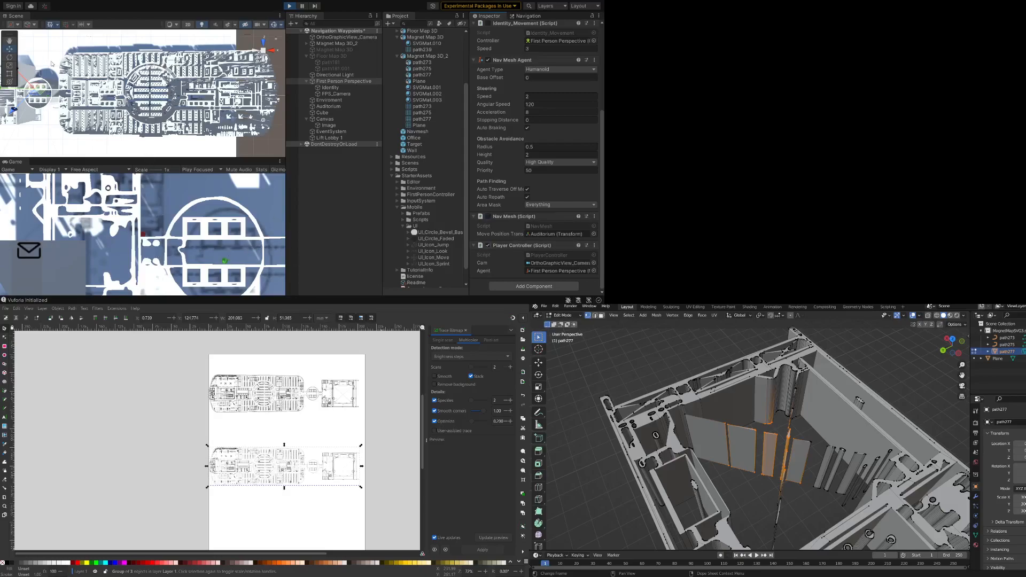
{"action": "middle_click_drag", "start_coordinate": [80, 95], "coordinate": [202, 116]}
{"action": "left_click", "coordinate": [171, 193]}
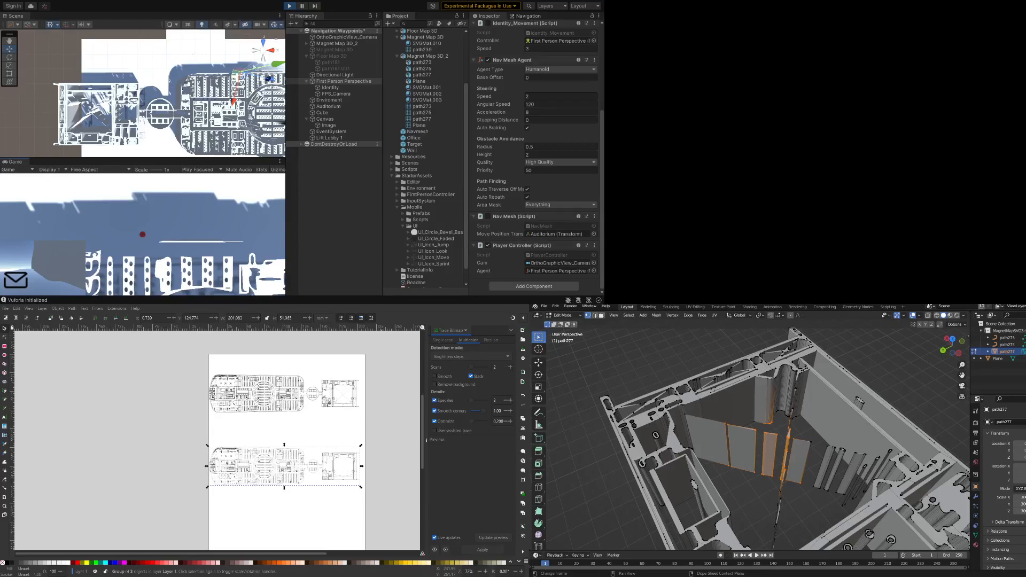
{"action": "left_click", "coordinate": [289, 5]}
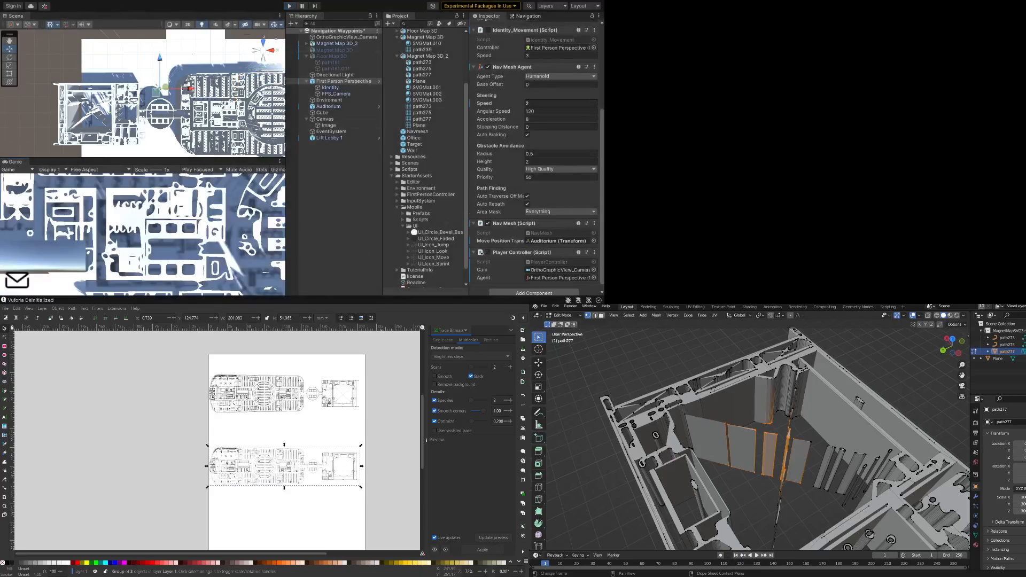